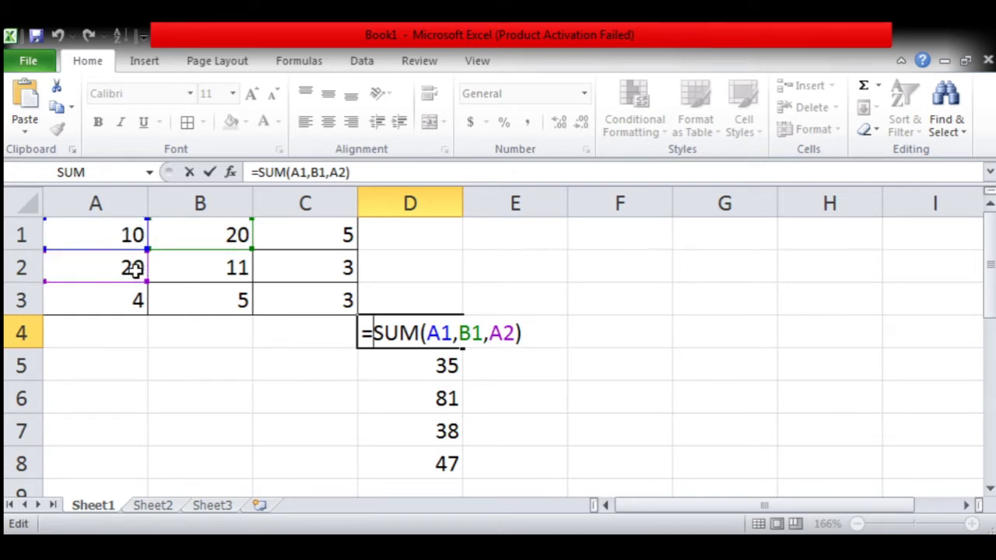
Examine the SUM formulas in cells D4 through D8 and the cells and ranges each one references.
{"action": "key", "text": "Return"}
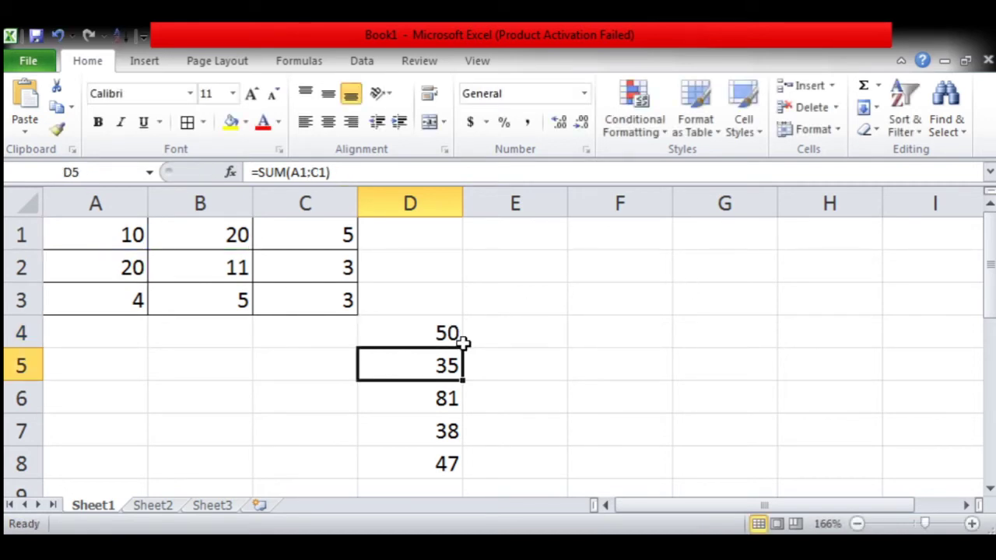
{"action": "double_click", "coordinate": [436, 368]}
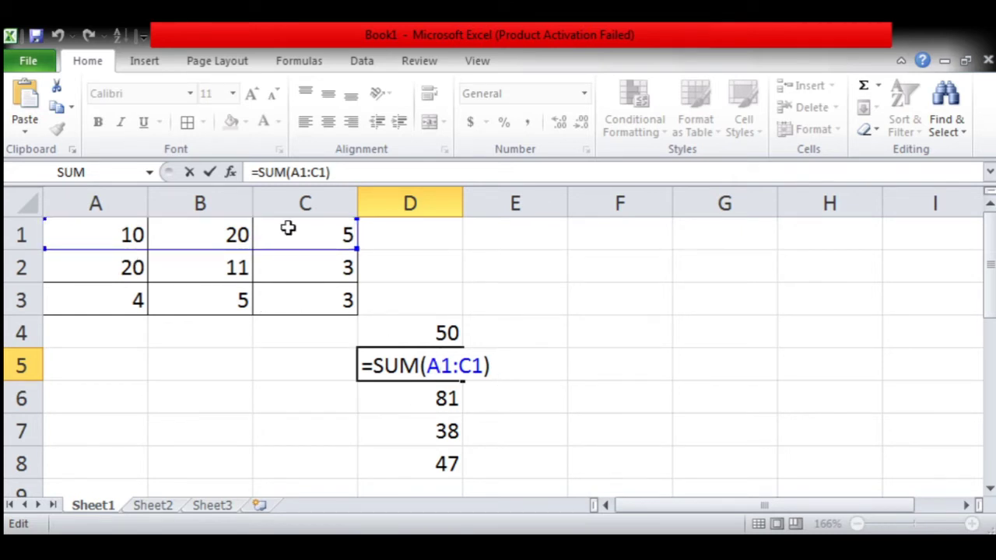
{"action": "key", "text": "Return"}
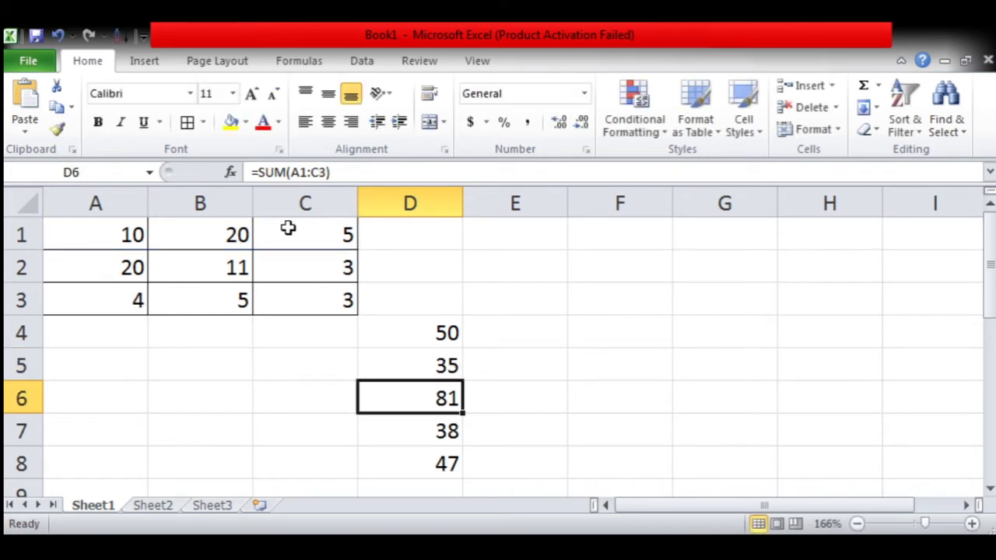
{"action": "double_click", "coordinate": [384, 397]}
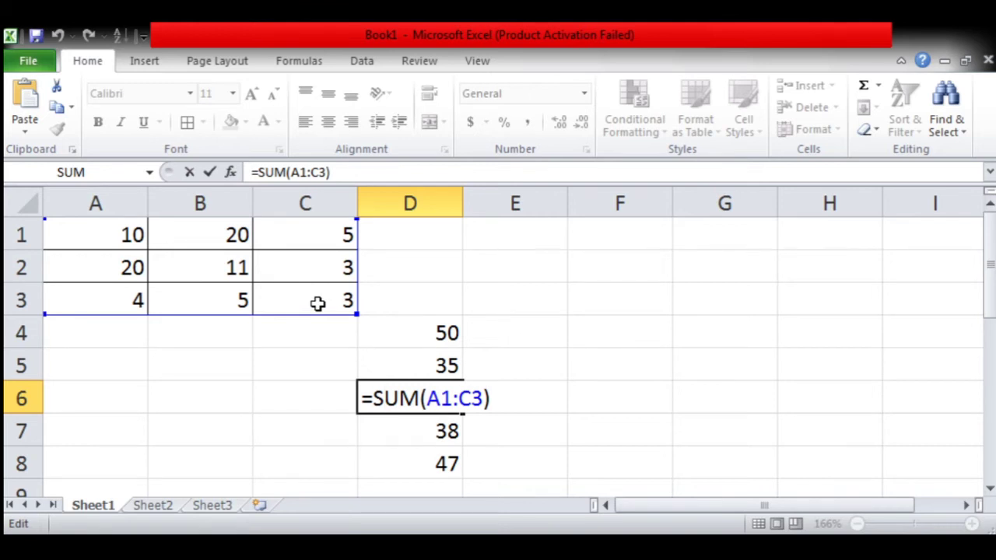
{"action": "key", "text": "Return"}
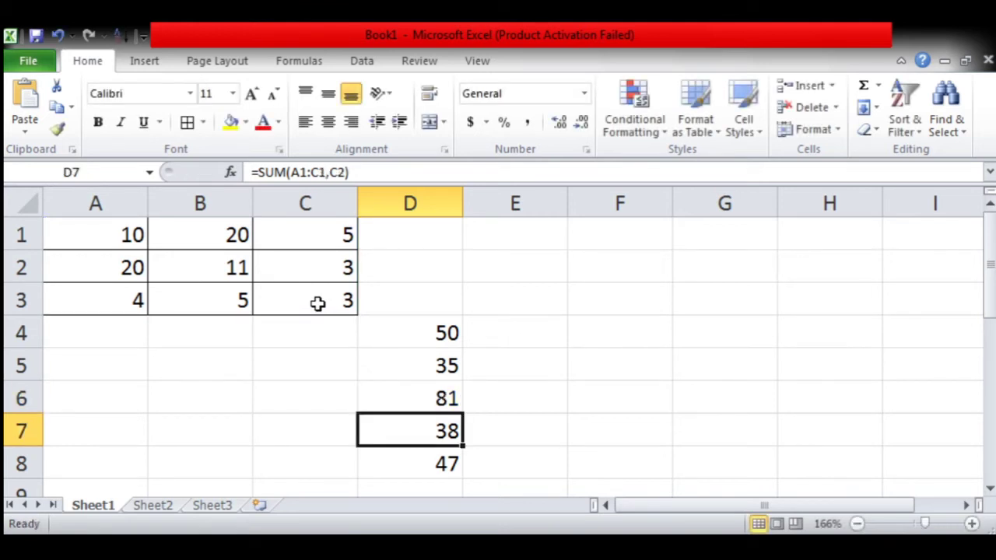
{"action": "double_click", "coordinate": [399, 438]}
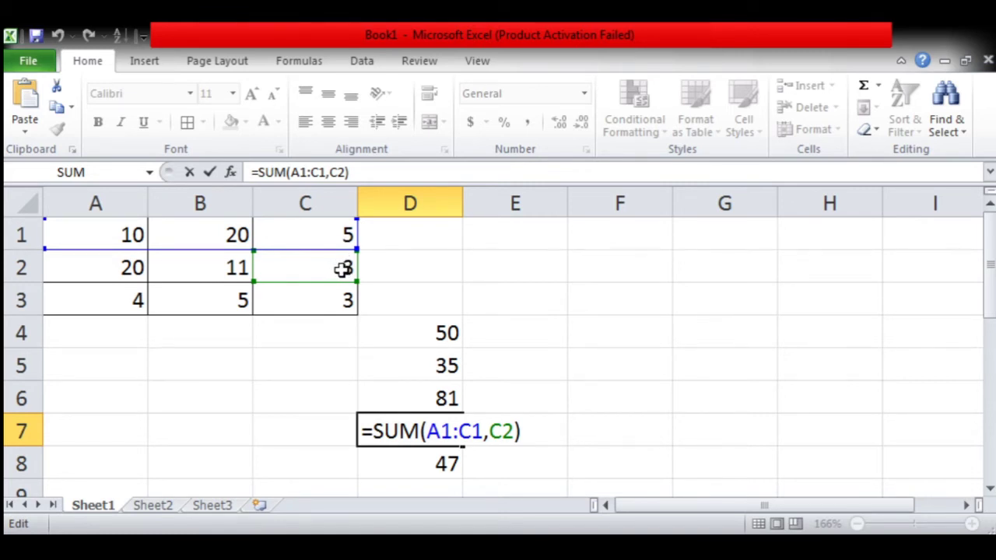
{"action": "key", "text": "Return"}
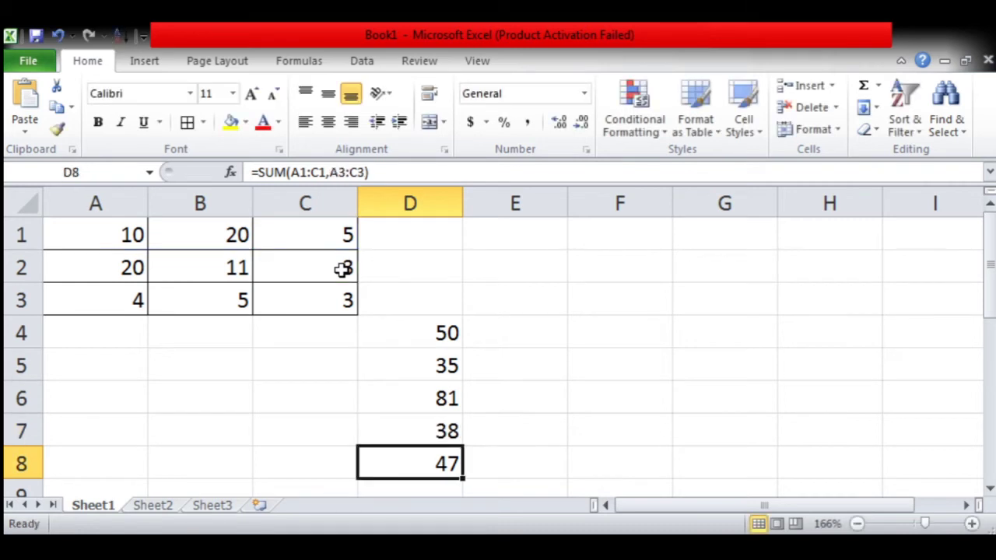
{"action": "double_click", "coordinate": [420, 463]}
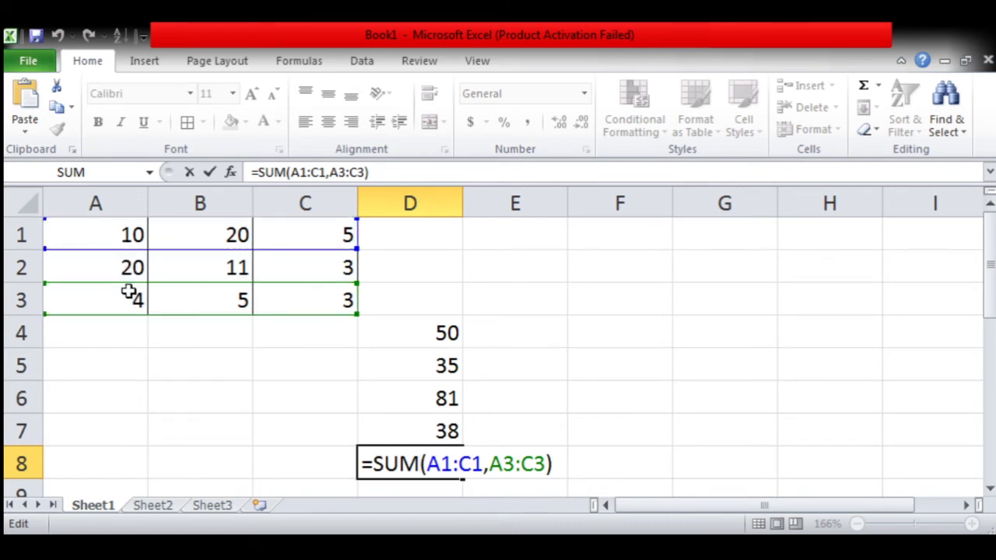
{"action": "key", "text": "Return"}
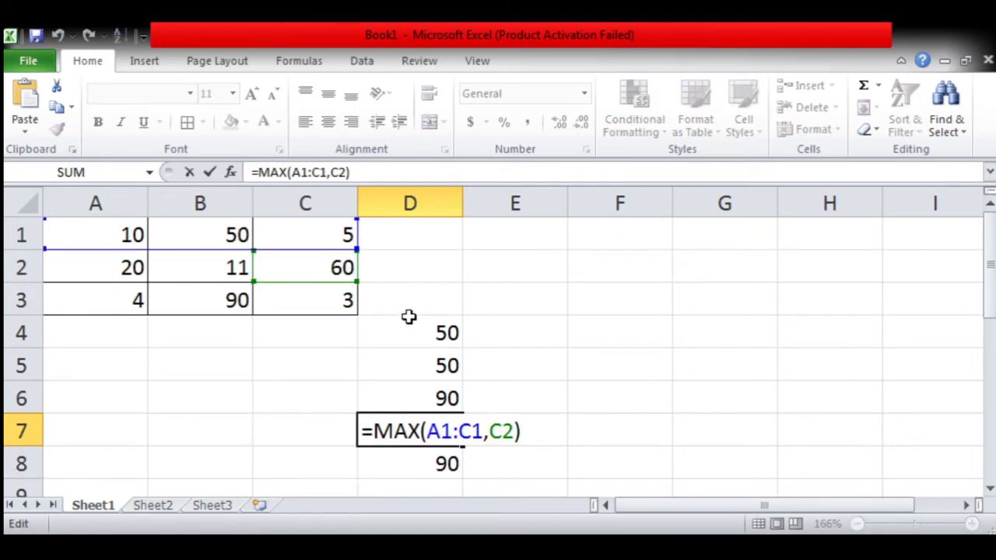
Review the MAX formulas in cells D4 through D8, checking which cells and ranges each one compares.
{"action": "left_click", "coordinate": [414, 333]}
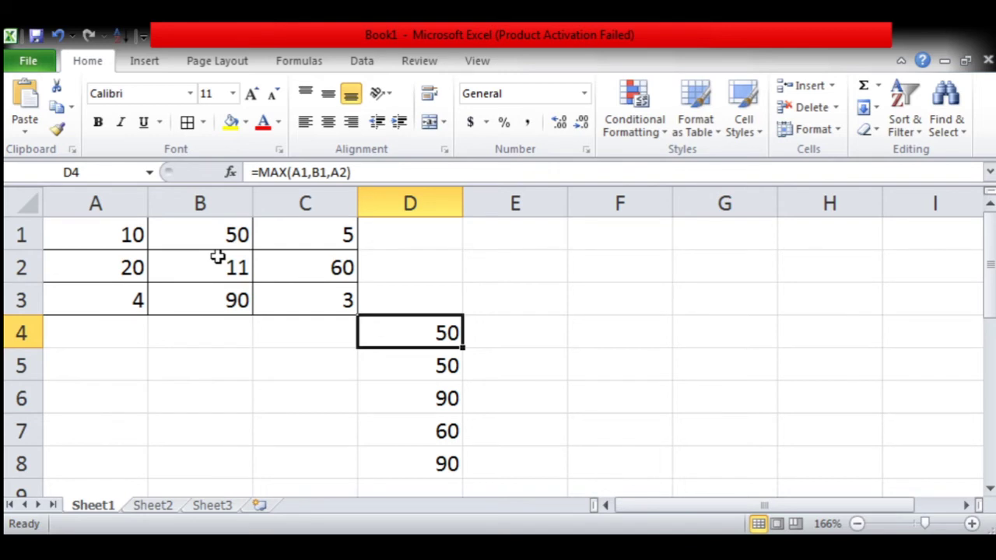
{"action": "double_click", "coordinate": [394, 336]}
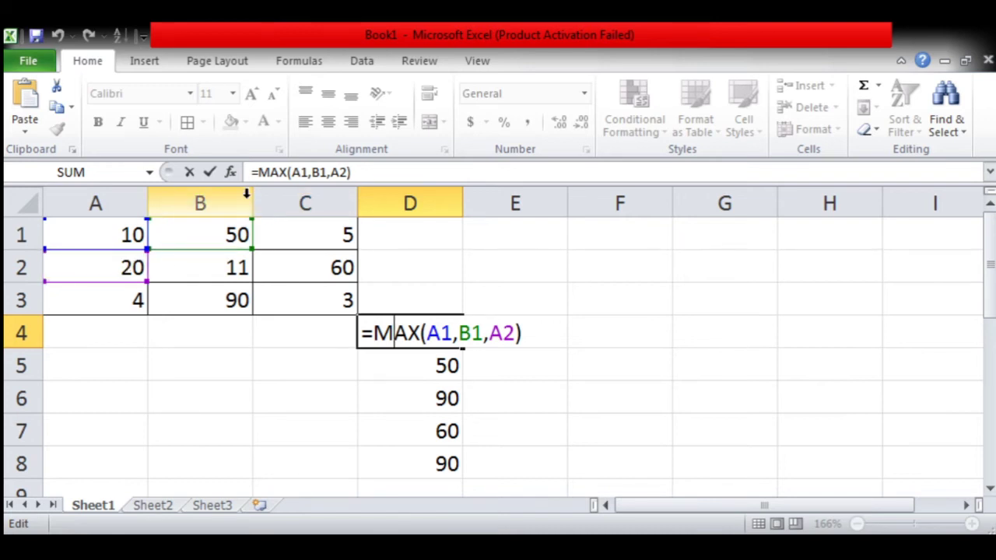
{"action": "key", "text": "Return"}
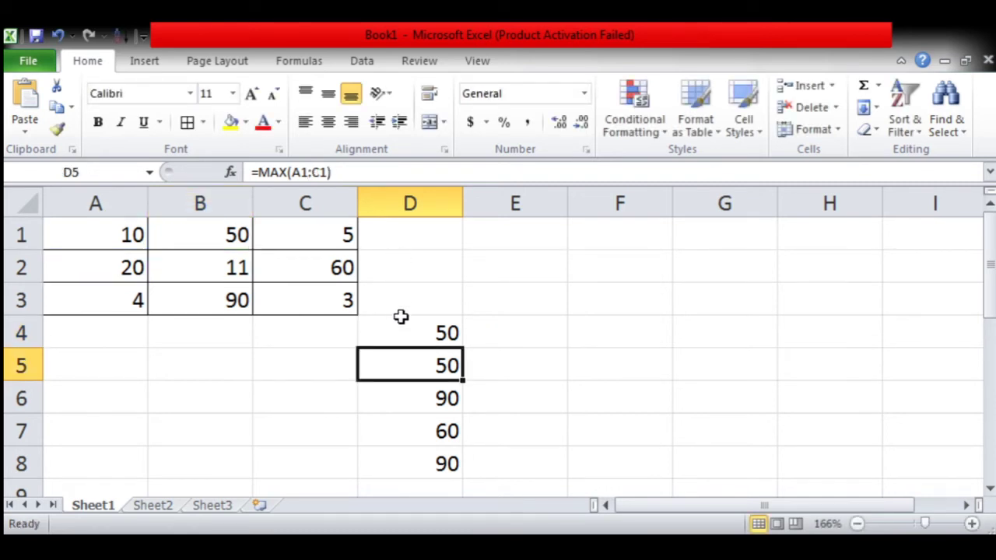
{"action": "double_click", "coordinate": [403, 363]}
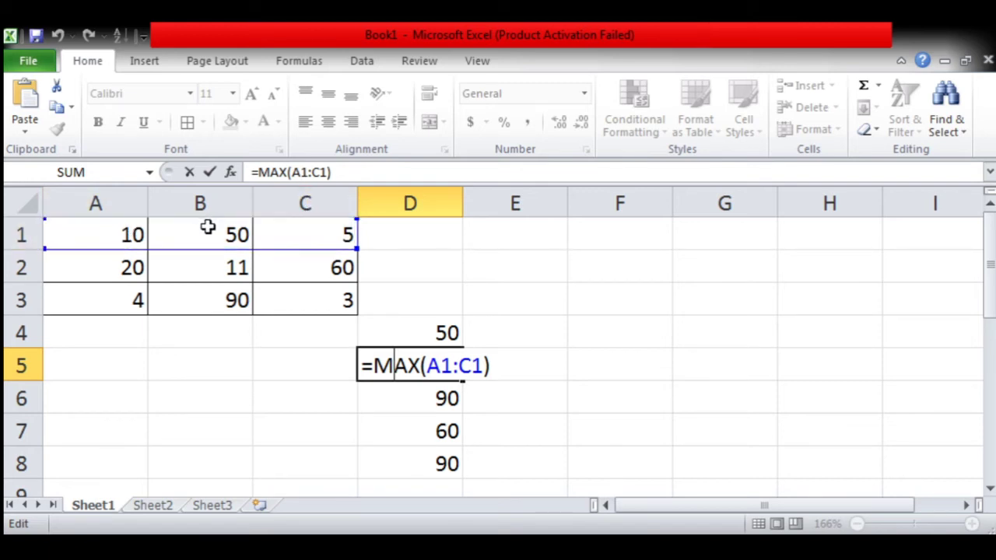
{"action": "key", "text": "Return"}
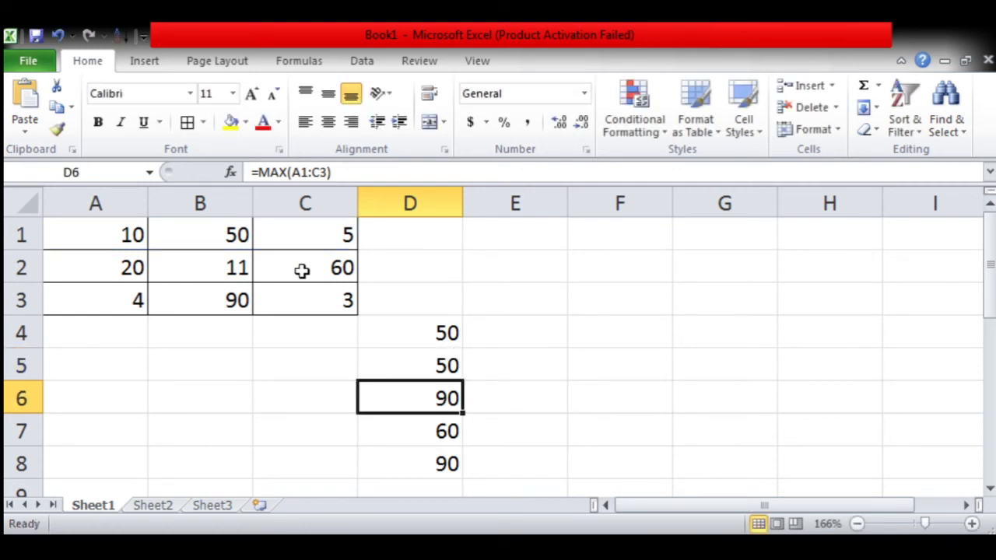
{"action": "double_click", "coordinate": [390, 396]}
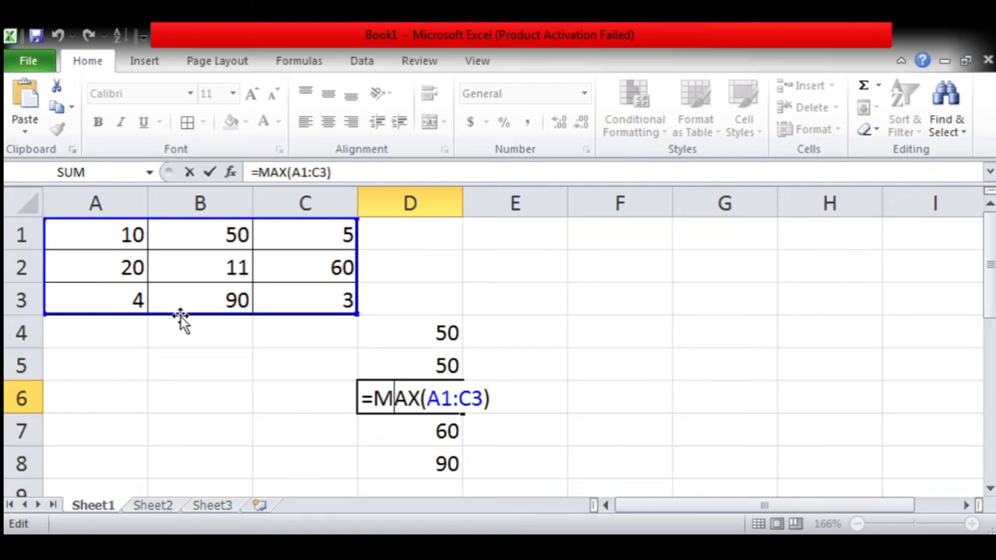
{"action": "key", "text": "Return"}
{"action": "double_click", "coordinate": [414, 432]}
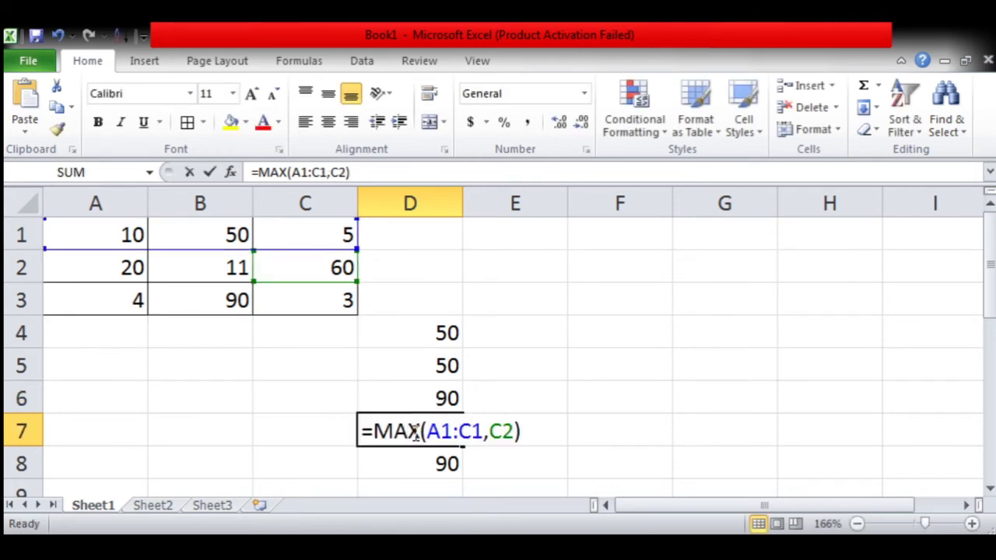
{"action": "left_click_drag", "start_coordinate": [257, 250], "coordinate": [257, 250]}
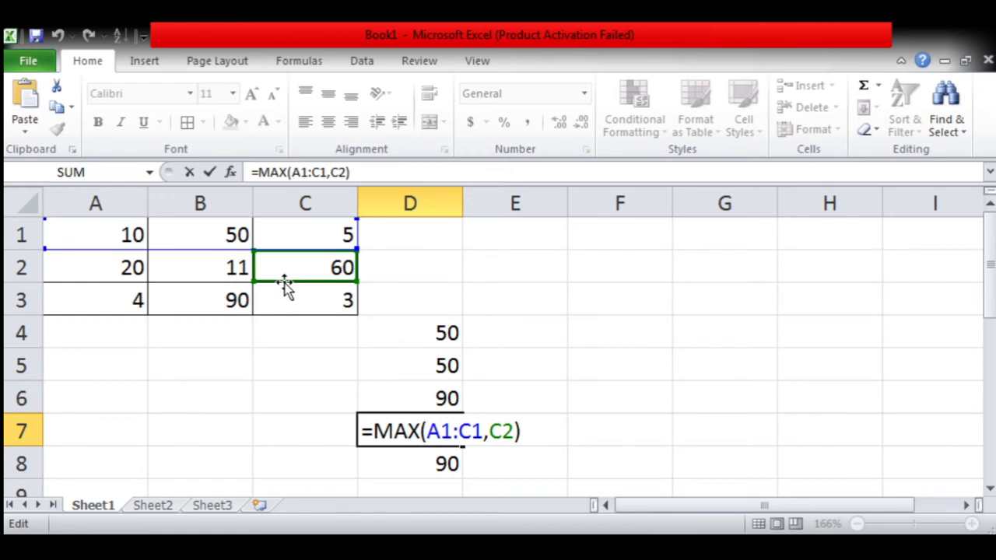
{"action": "key", "text": "Return"}
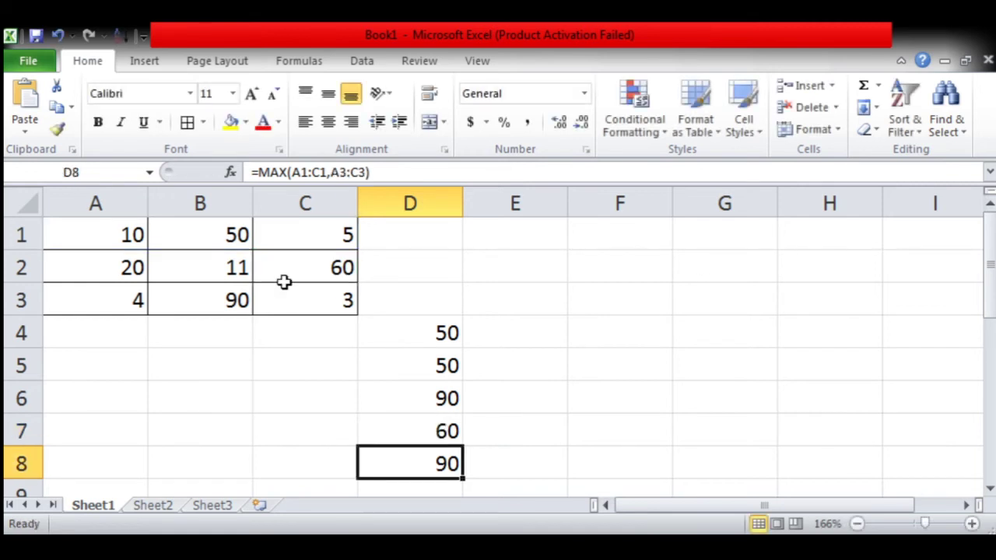
{"action": "double_click", "coordinate": [400, 459]}
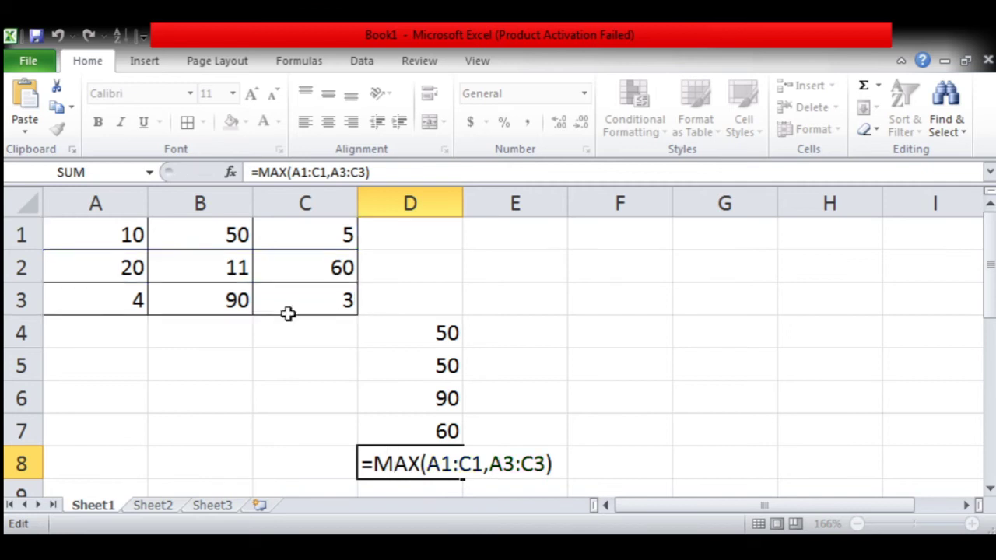
{"action": "key", "text": "Return"}
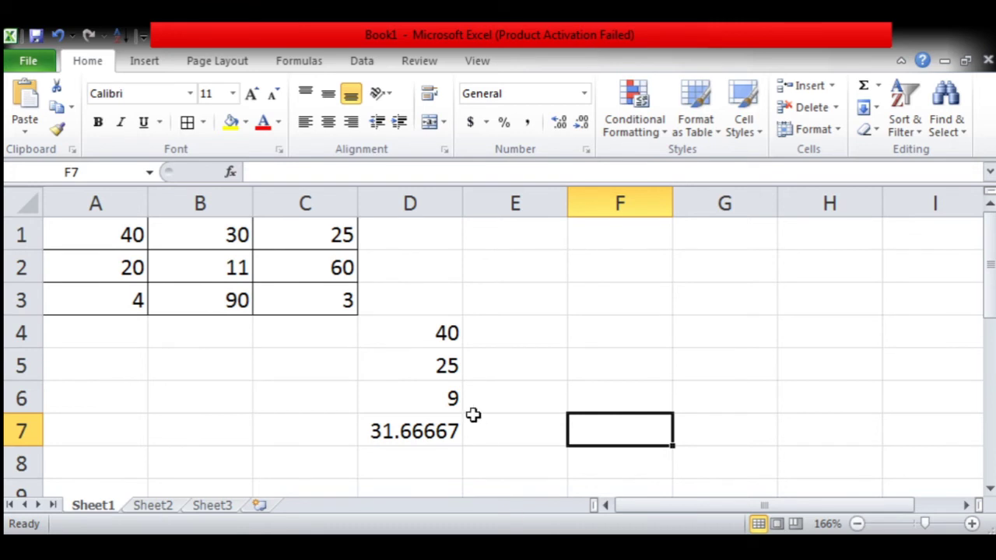
Inspect the MAX formula in D4, the MIN formula in D5 and the COUNT formula in D6 with their referenced cells.
{"action": "left_click", "coordinate": [440, 343]}
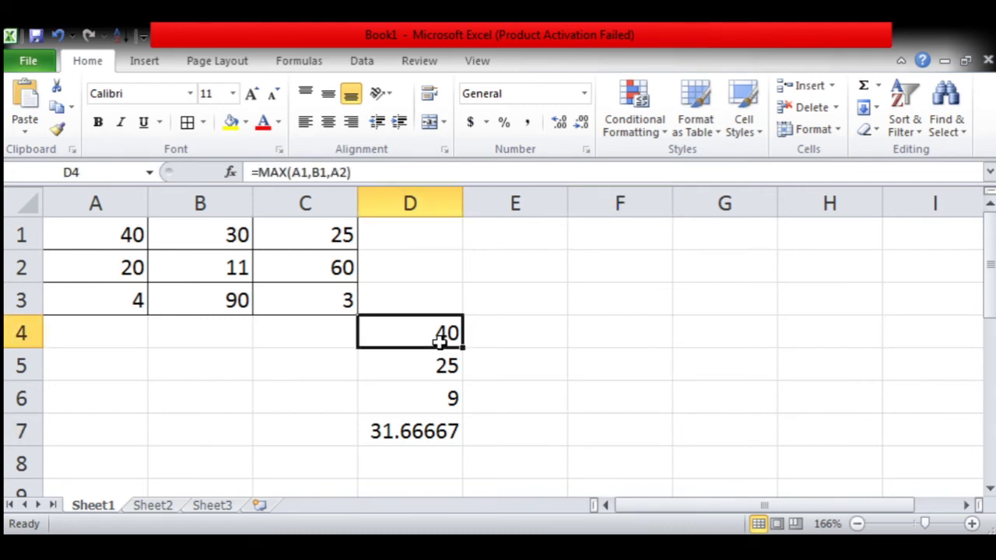
{"action": "double_click", "coordinate": [442, 333]}
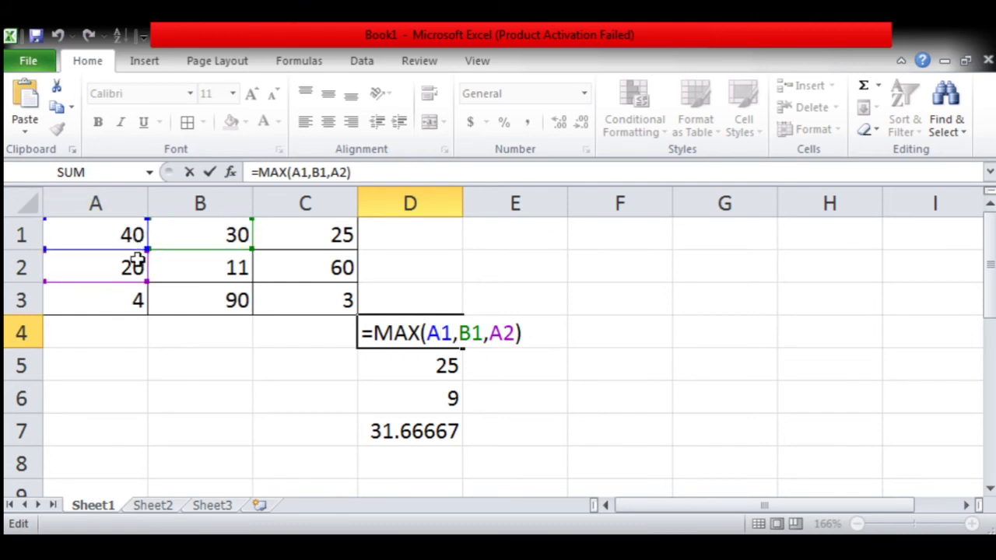
{"action": "key", "text": "Return"}
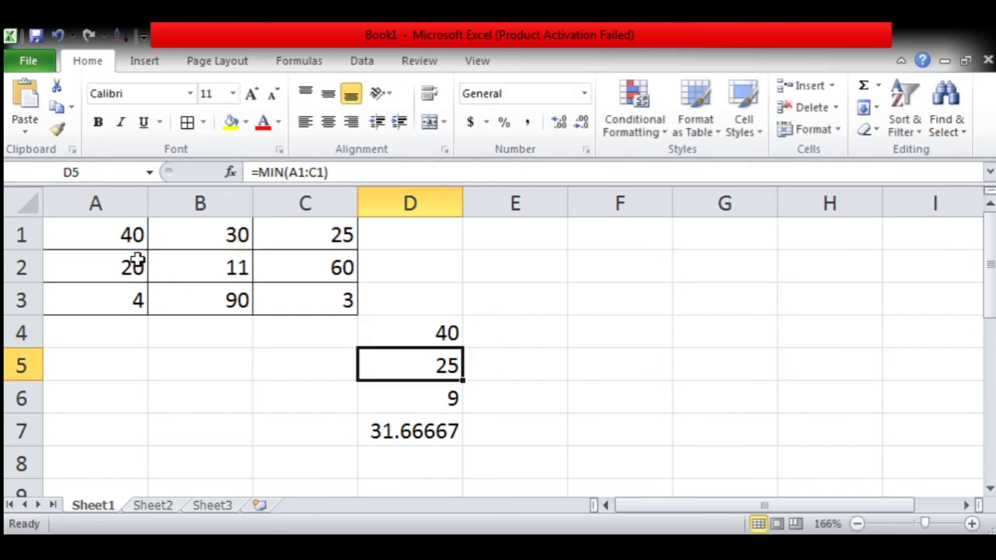
{"action": "double_click", "coordinate": [438, 366]}
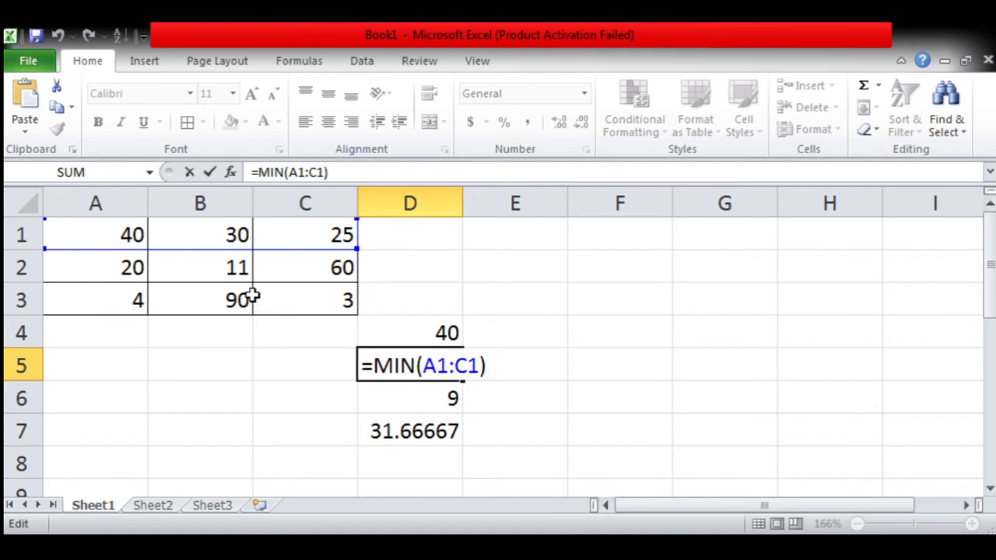
{"action": "left_click_drag", "start_coordinate": [118, 249], "coordinate": [118, 249]}
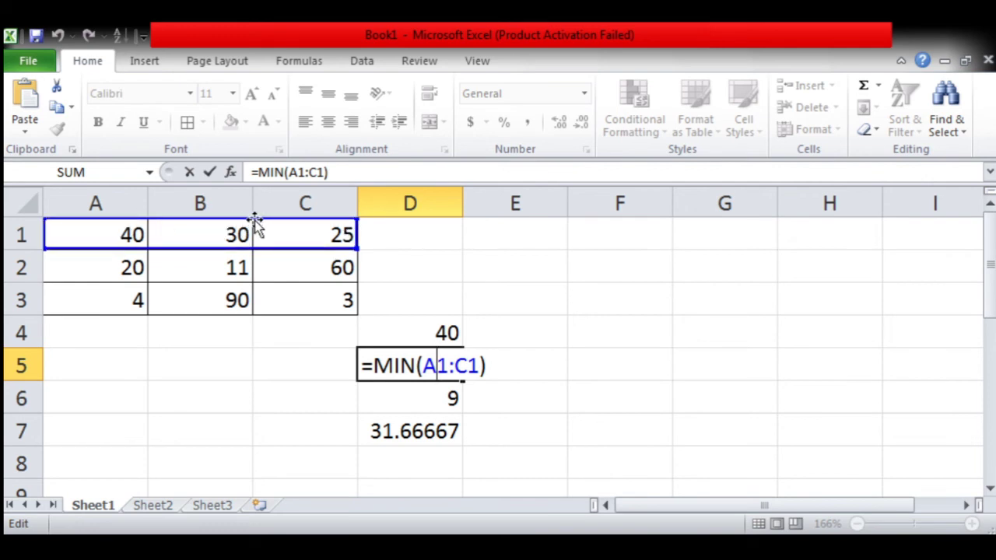
{"action": "key", "text": "Return"}
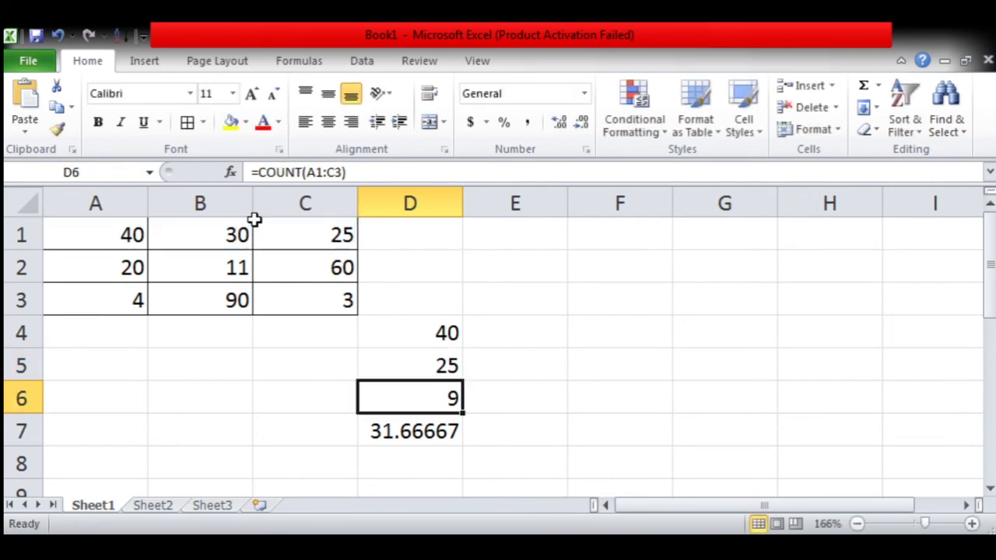
{"action": "double_click", "coordinate": [382, 393]}
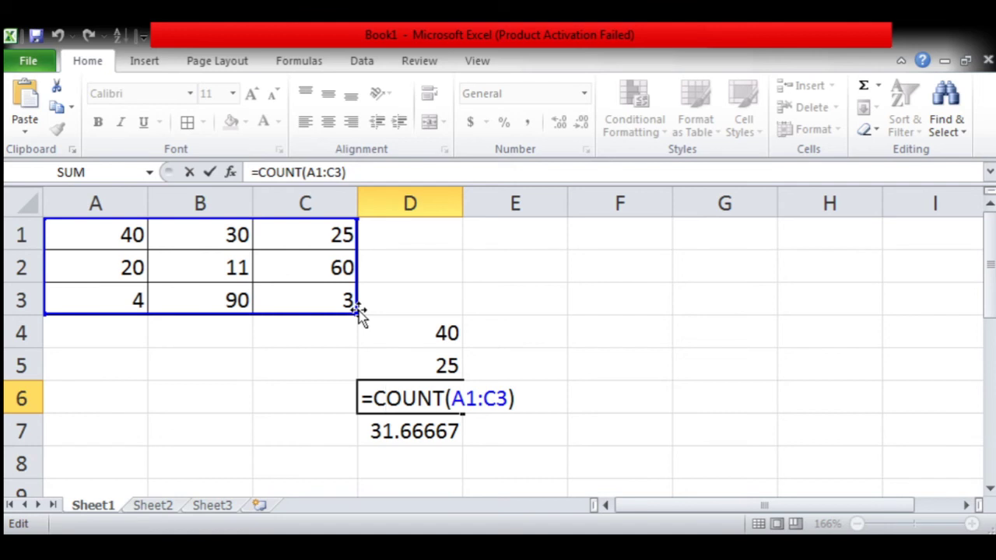
{"action": "key", "text": "Return"}
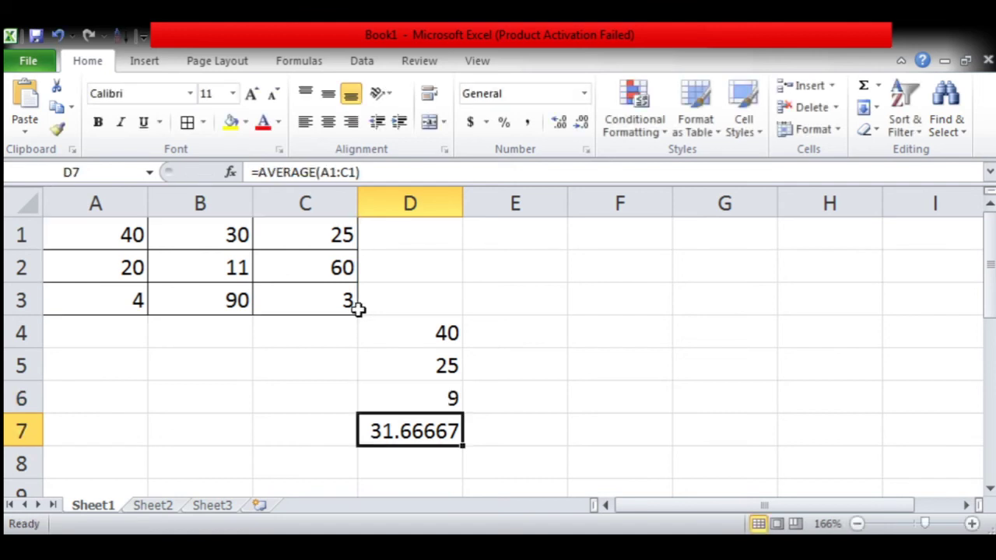
Clear the value from cell B2, leaving the cell empty.
{"action": "left_click", "coordinate": [235, 268]}
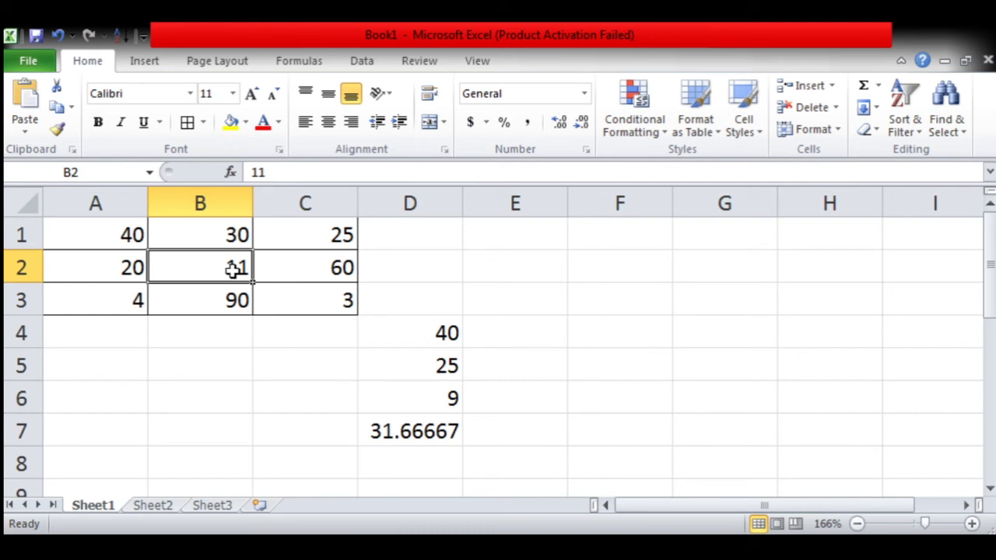
{"action": "key", "text": "Delete"}
{"action": "type", "text": "\\"}
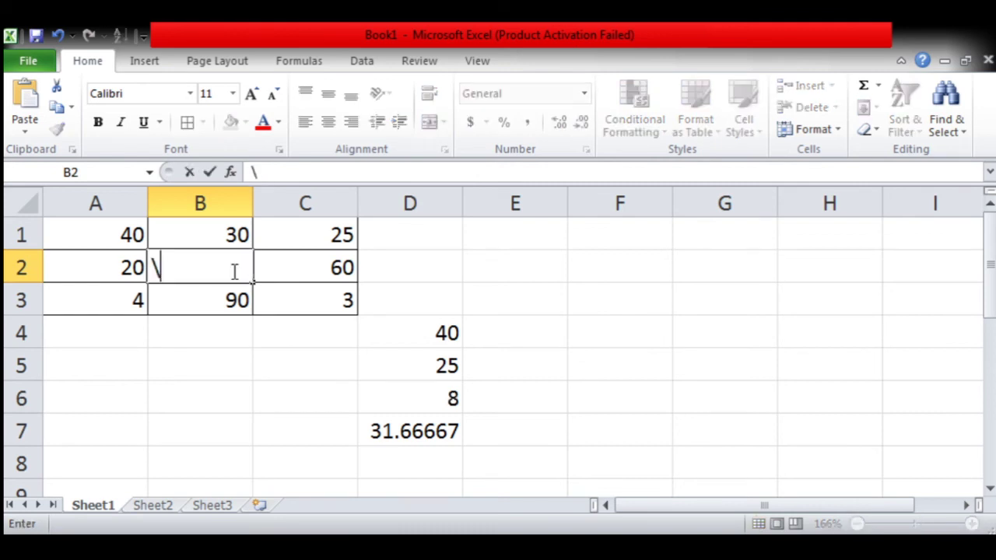
{"action": "key", "text": "BackSpace"}
{"action": "key", "text": "Return"}
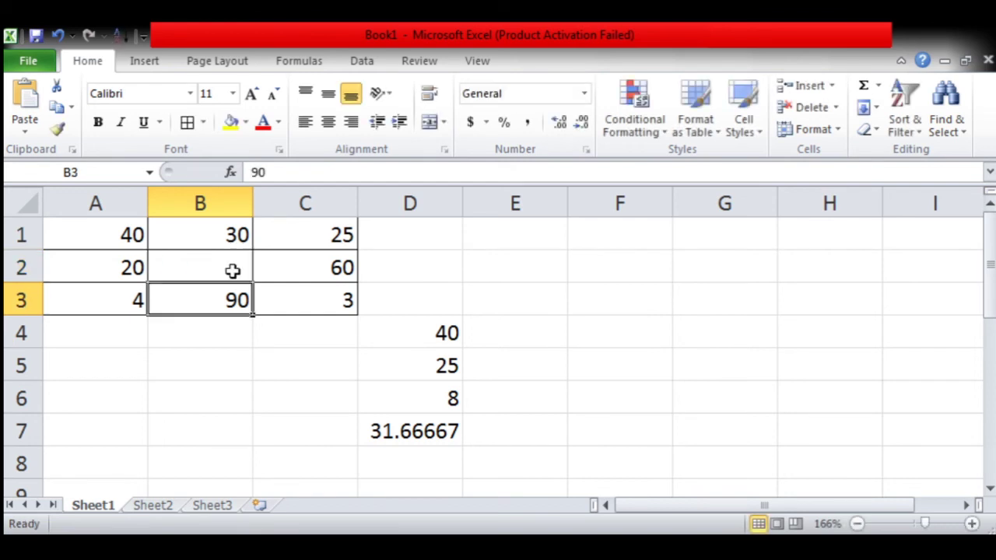
Check the COUNT formula in D6 and the AVERAGE formula in D7 along with the ranges they reference.
{"action": "double_click", "coordinate": [447, 395]}
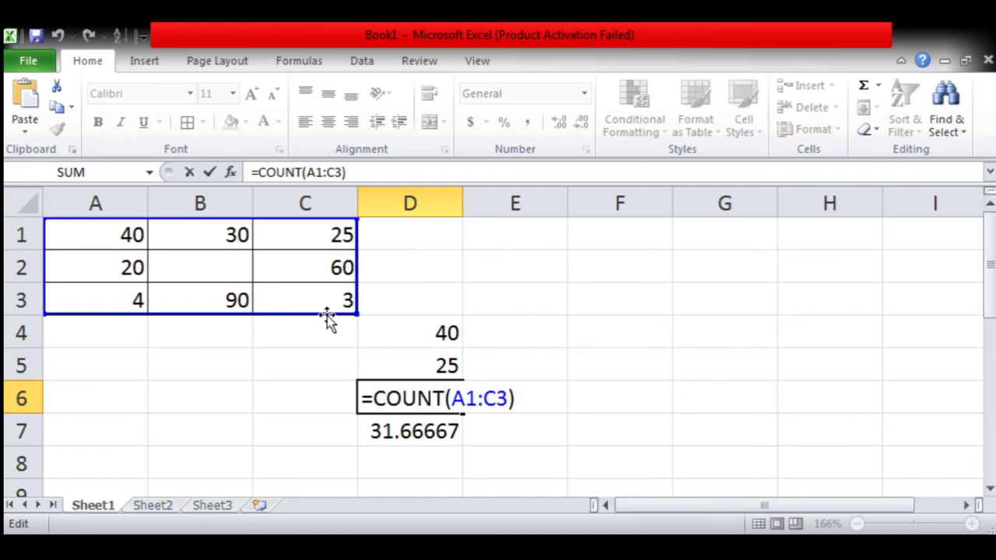
{"action": "key", "text": "Return"}
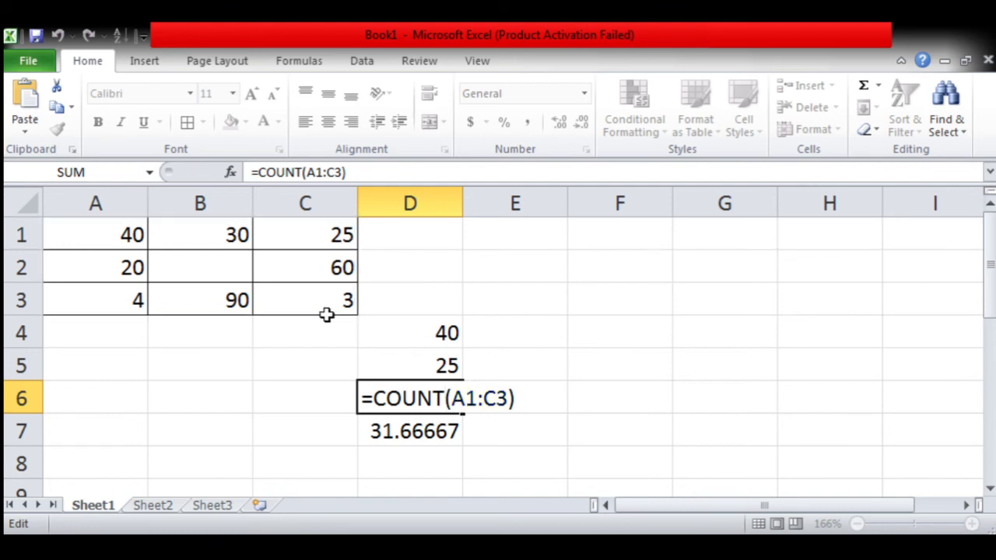
{"action": "double_click", "coordinate": [399, 432]}
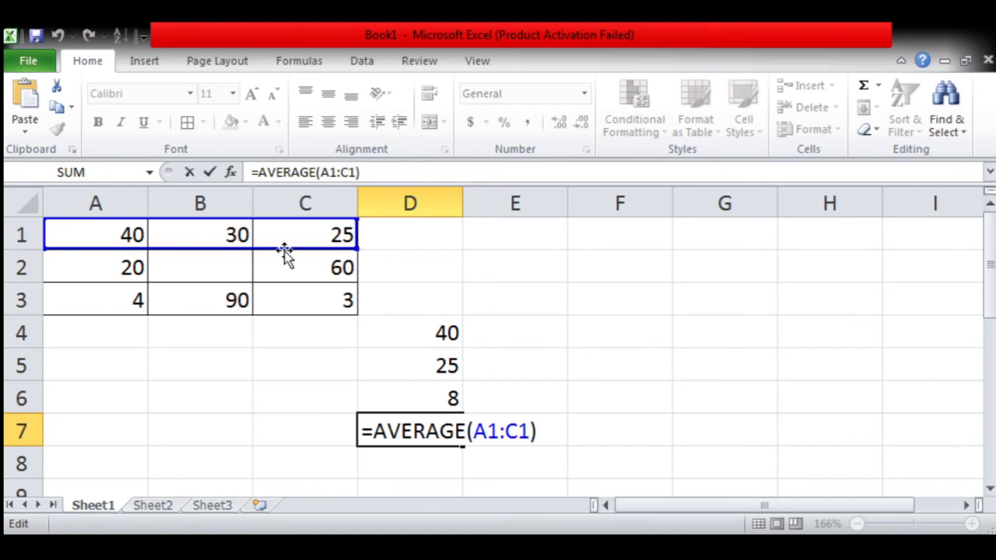
{"action": "key", "text": "Return"}
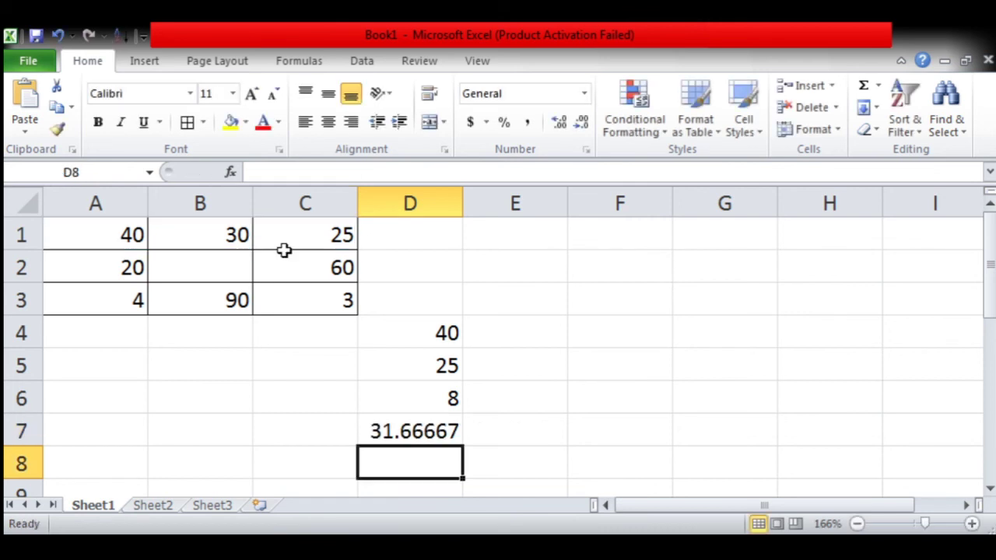
{"action": "double_click", "coordinate": [418, 430]}
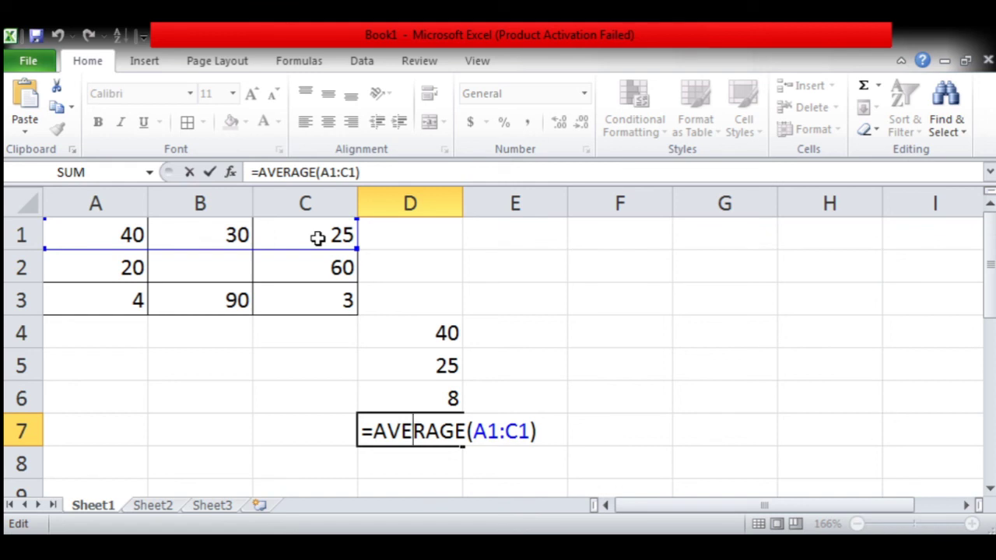
{"action": "key", "text": "Return"}
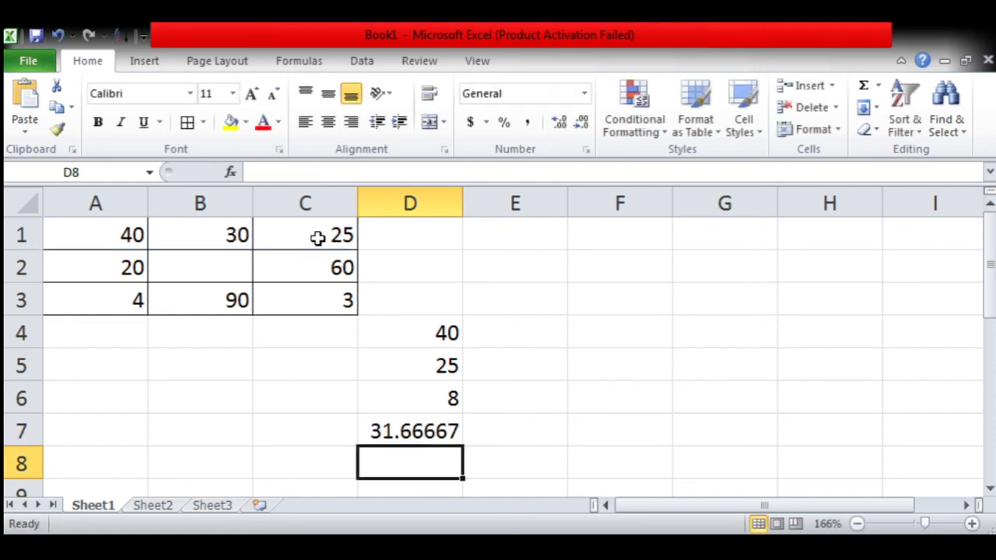